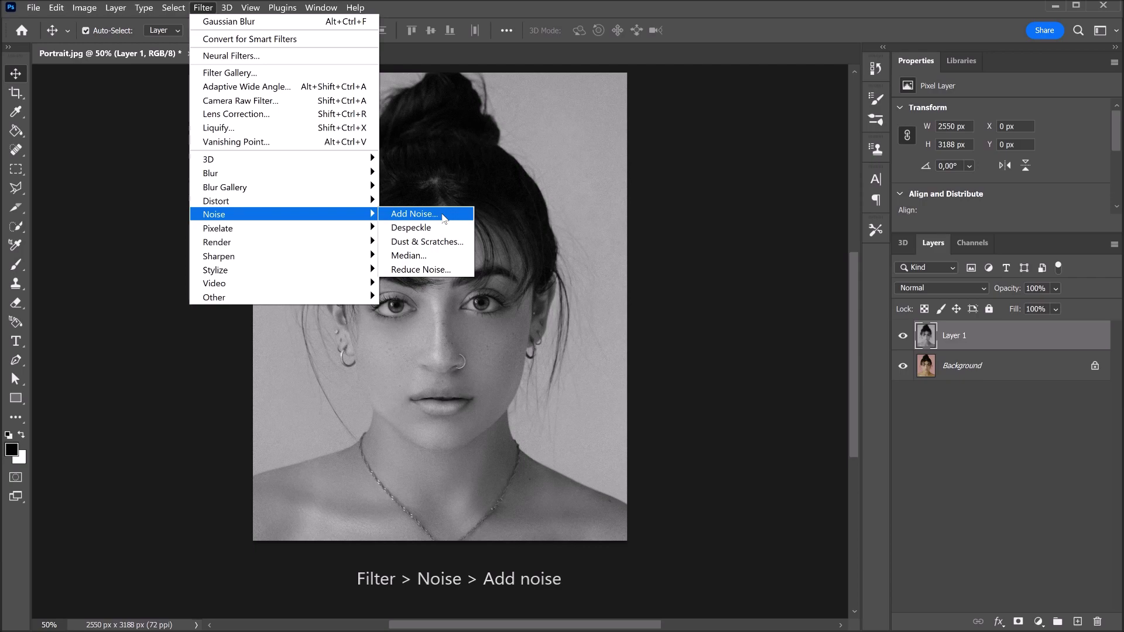
Step: Add 5% monochromatic Gaussian noise to the black-and-white portrait layer
{"action": "left_click", "coordinate": [443, 218]}
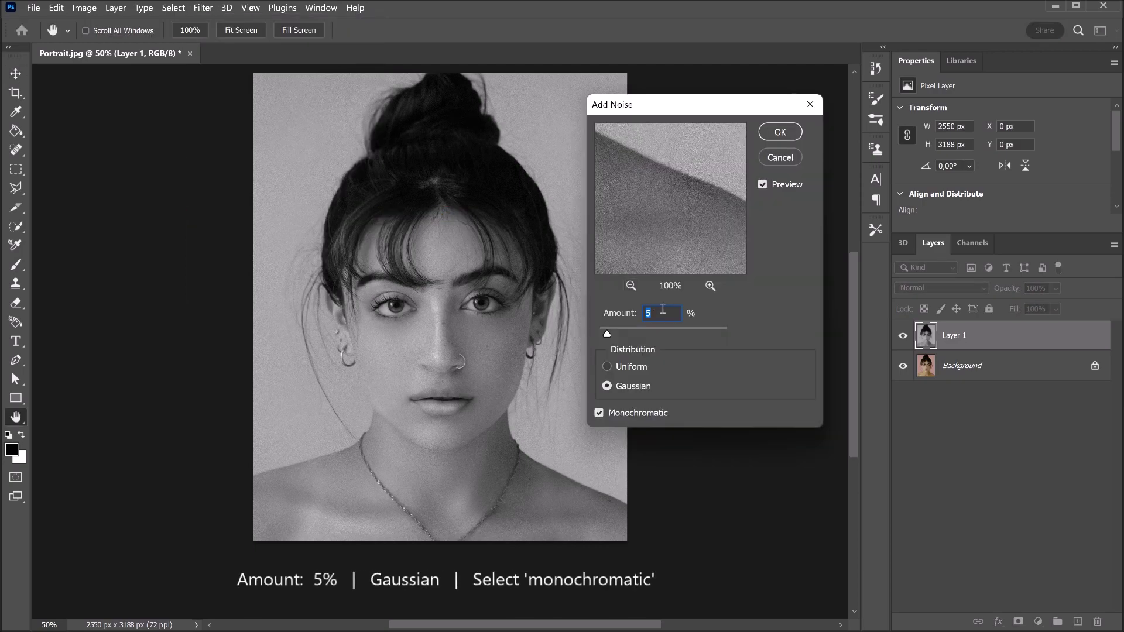
{"action": "left_click", "coordinate": [633, 387]}
{"action": "left_click", "coordinate": [600, 415]}
{"action": "left_click", "coordinate": [599, 414]}
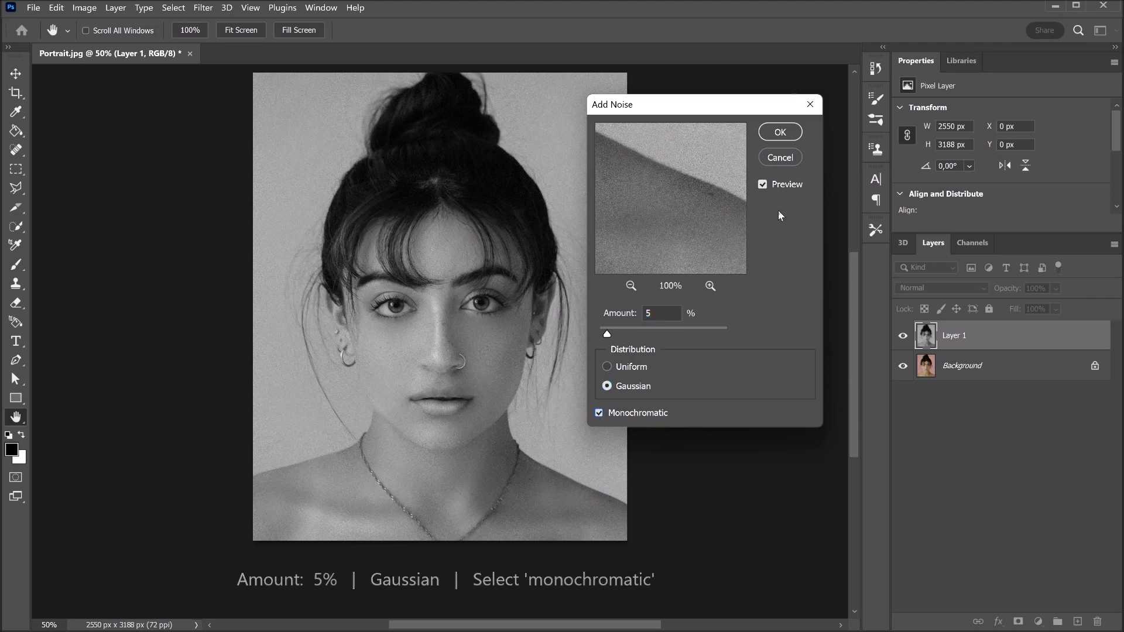
{"action": "left_click", "coordinate": [781, 133]}
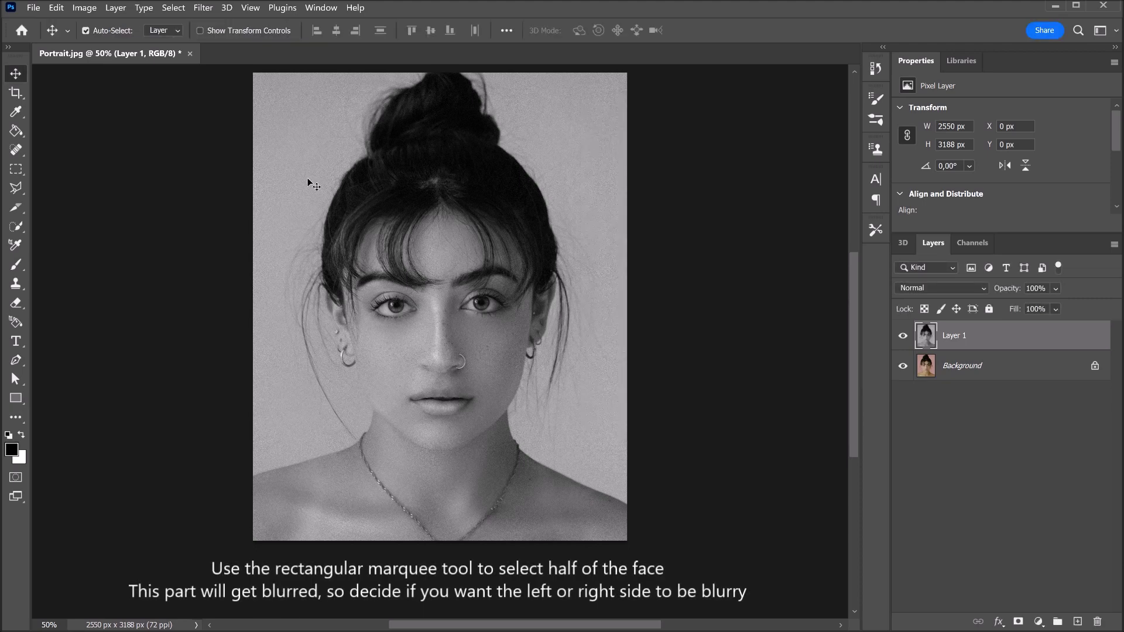
Step: Select the right half of the portrait with the Rectangular Marquee tool and copy it to a new layer
{"action": "left_click", "coordinate": [17, 170]}
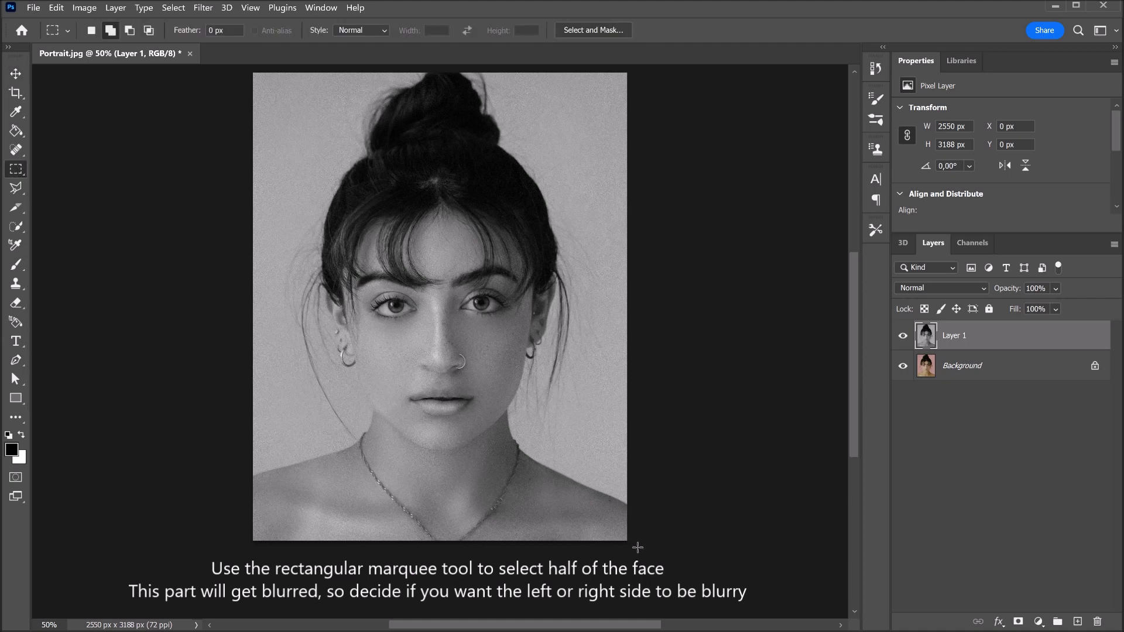
{"action": "left_click_drag", "start_coordinate": [637, 547], "coordinate": [442, 66]}
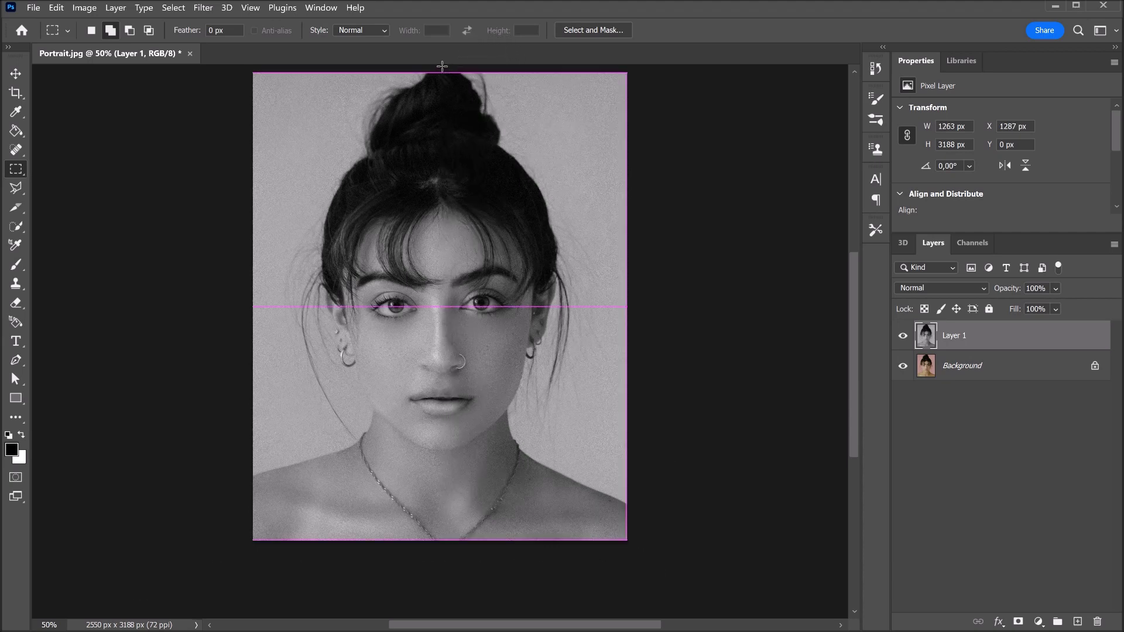
{"action": "key", "text": "ctrl+j"}
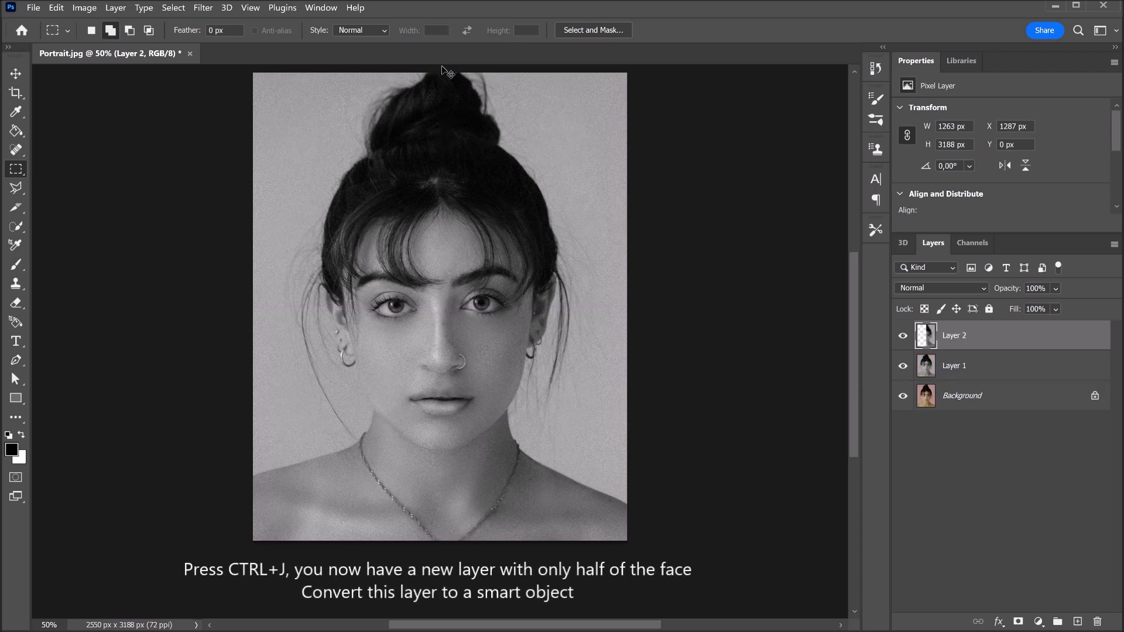
Step: Convert the half-portrait layer to a smart object and apply a Motion Blur with angle 0 and distance 200 pixels
{"action": "right_click", "coordinate": [980, 339]}
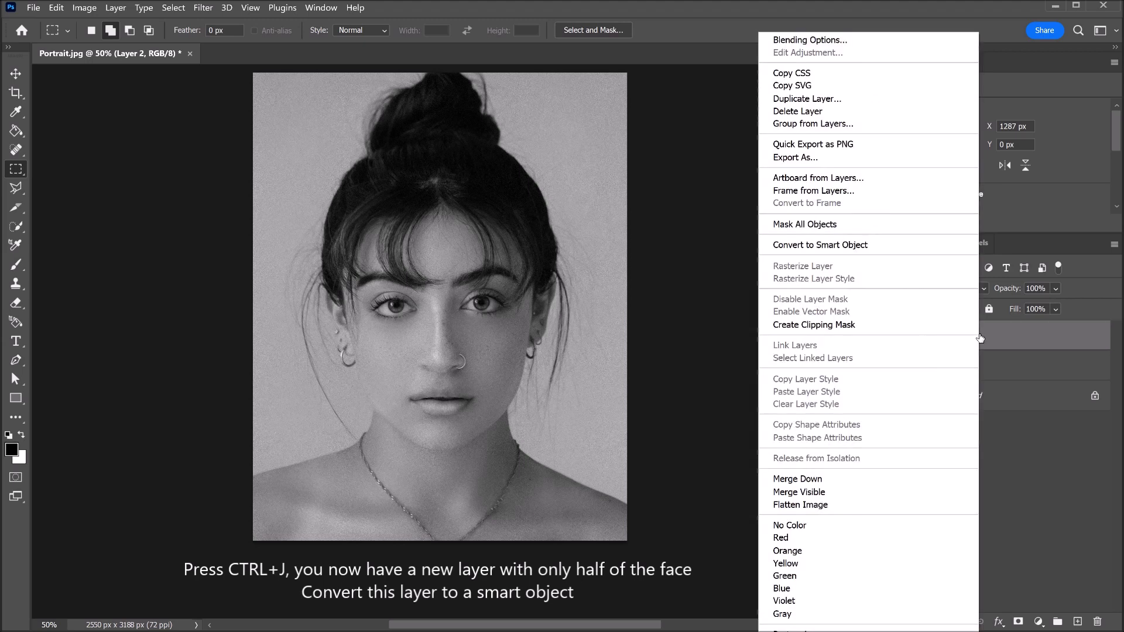
{"action": "left_click", "coordinate": [948, 248]}
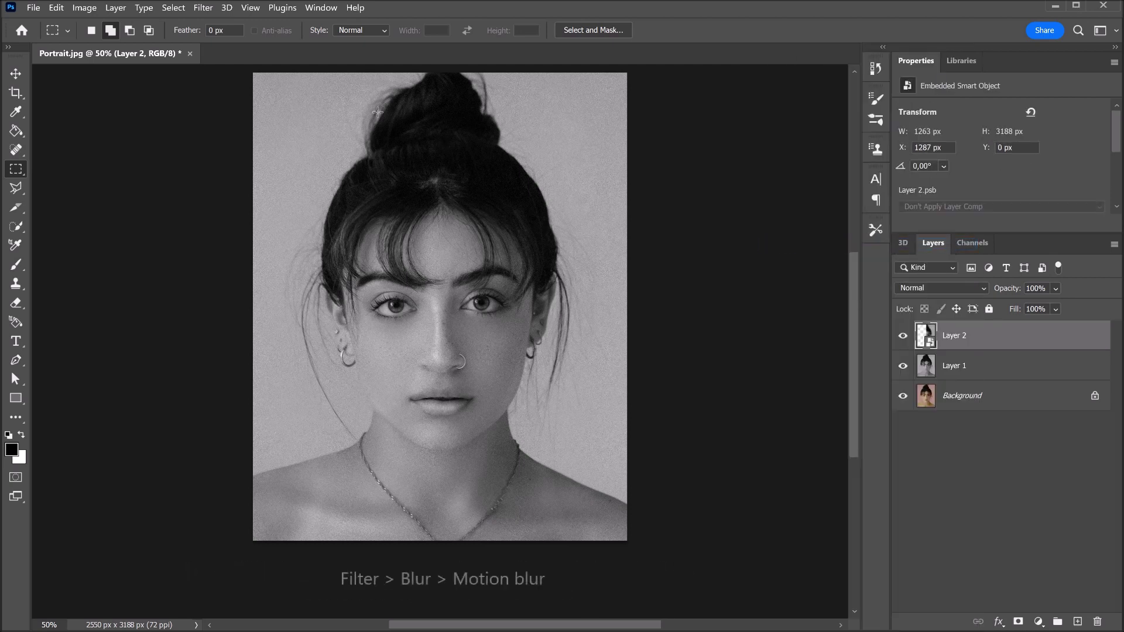
{"action": "left_click", "coordinate": [203, 7]}
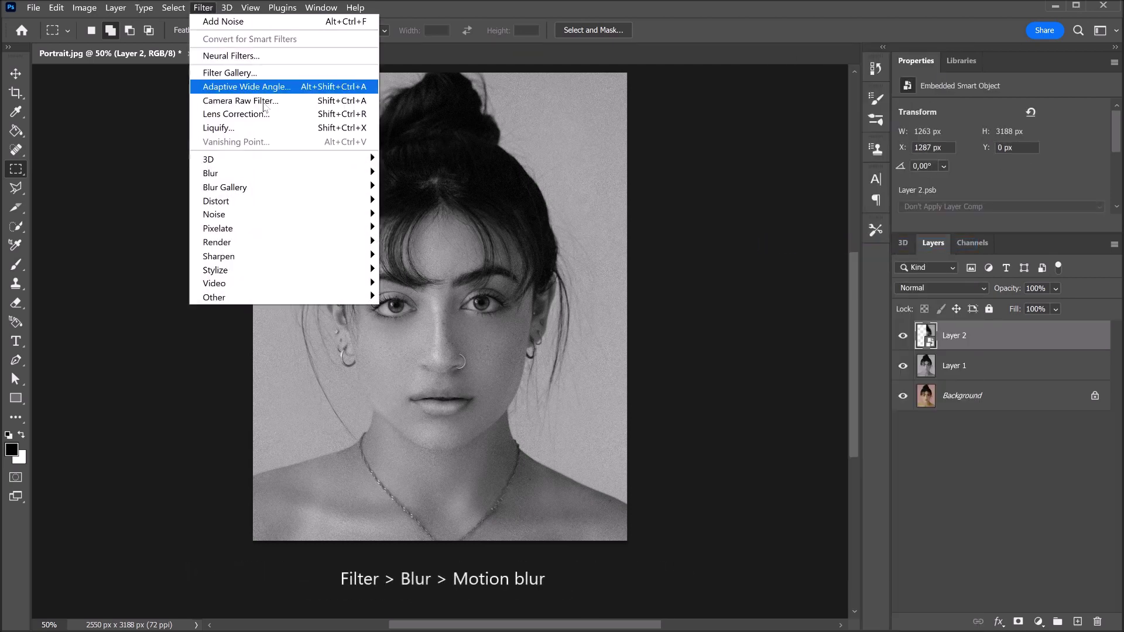
{"action": "mouse_move", "coordinate": [222, 173]}
{"action": "left_click", "coordinate": [410, 257]}
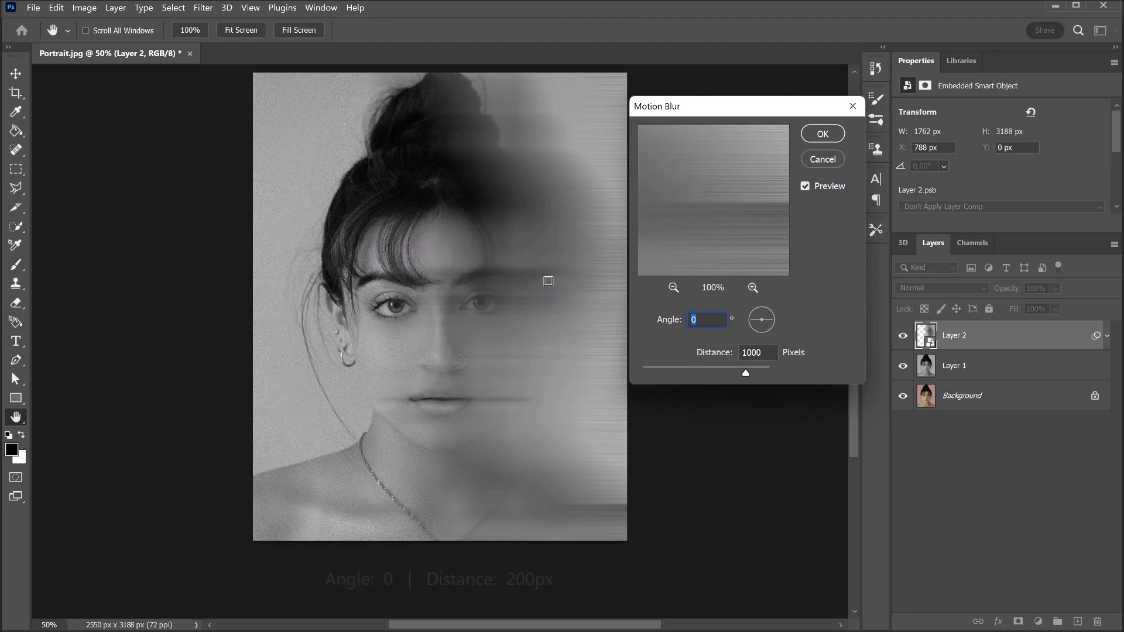
{"action": "double_click", "coordinate": [766, 350]}
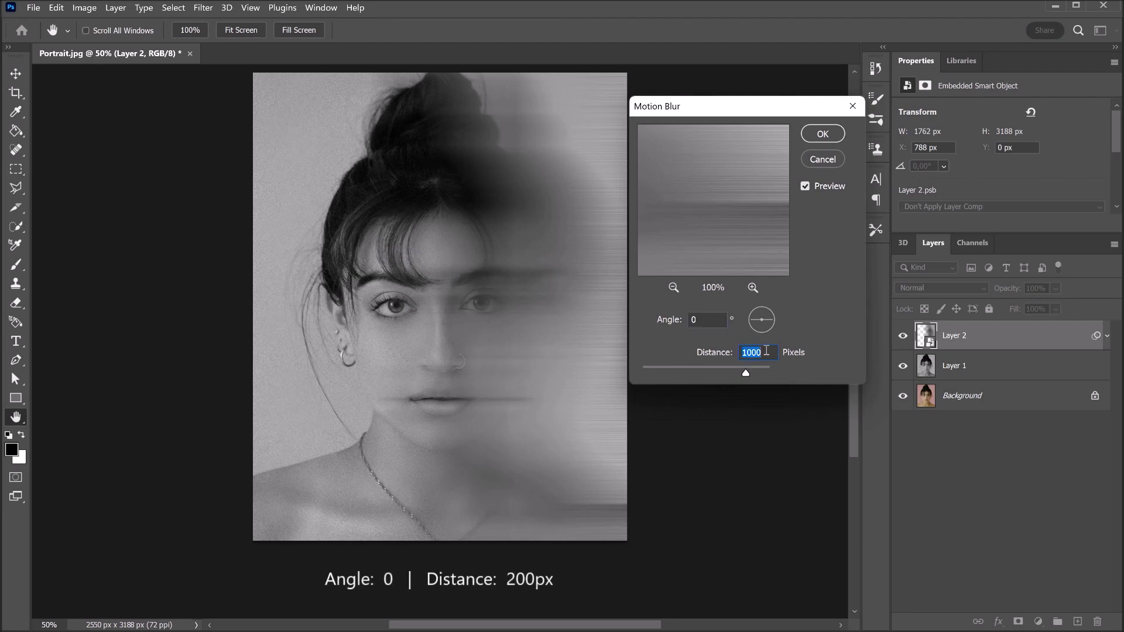
{"action": "type", "text": "200"}
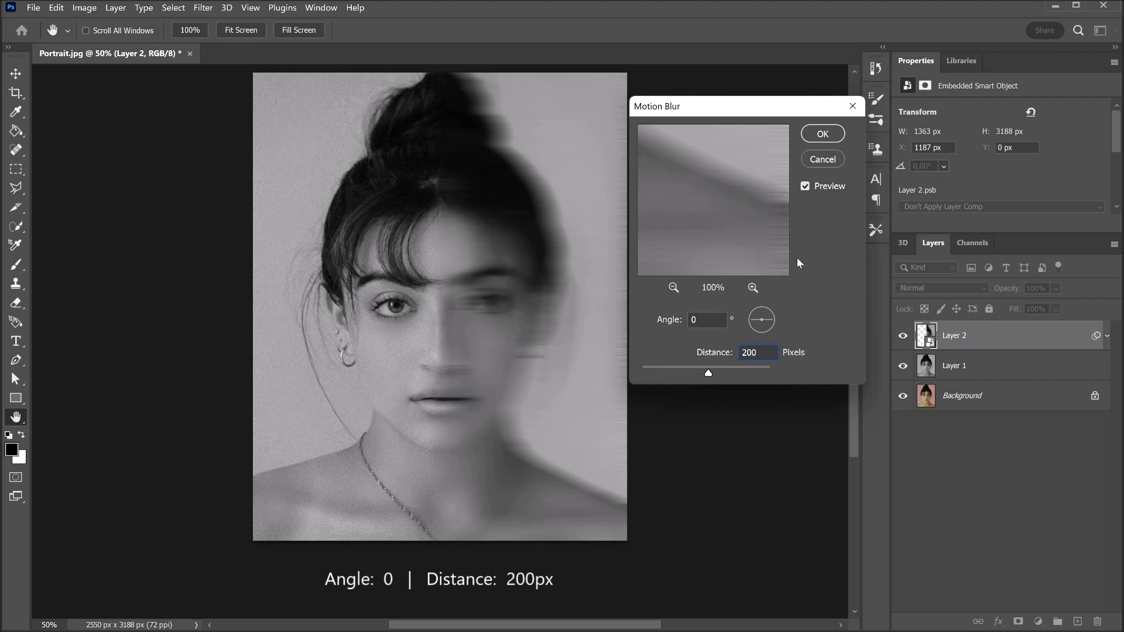
{"action": "left_click", "coordinate": [821, 137]}
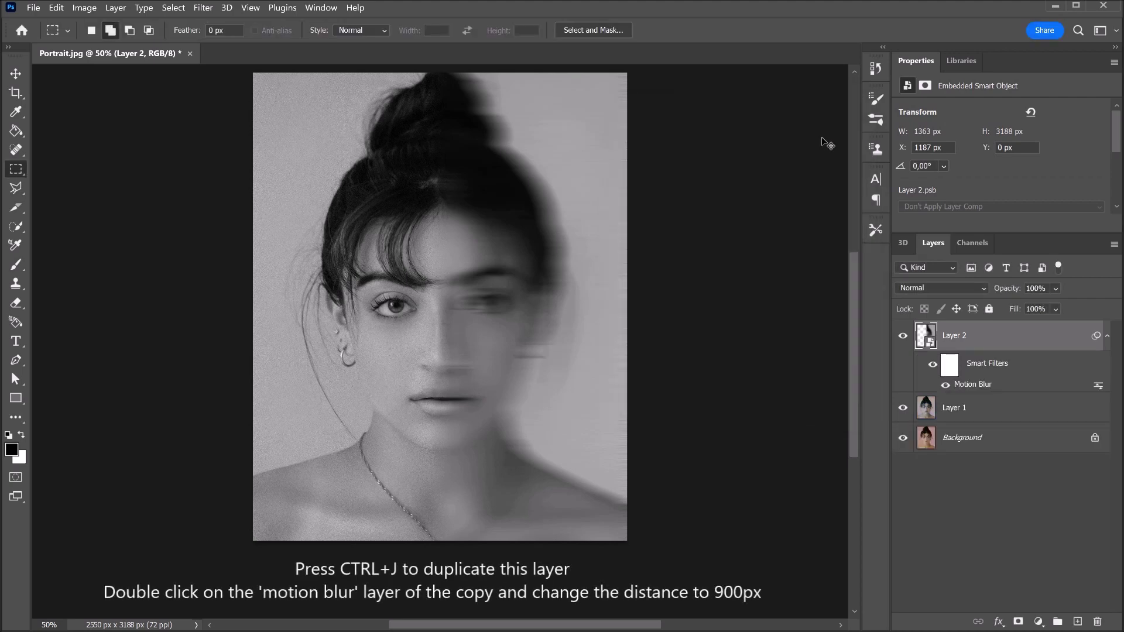
Step: Duplicate the blurred half-portrait layer and set the copy's Motion Blur distance to 900 pixels
{"action": "key", "text": "ctrl+j"}
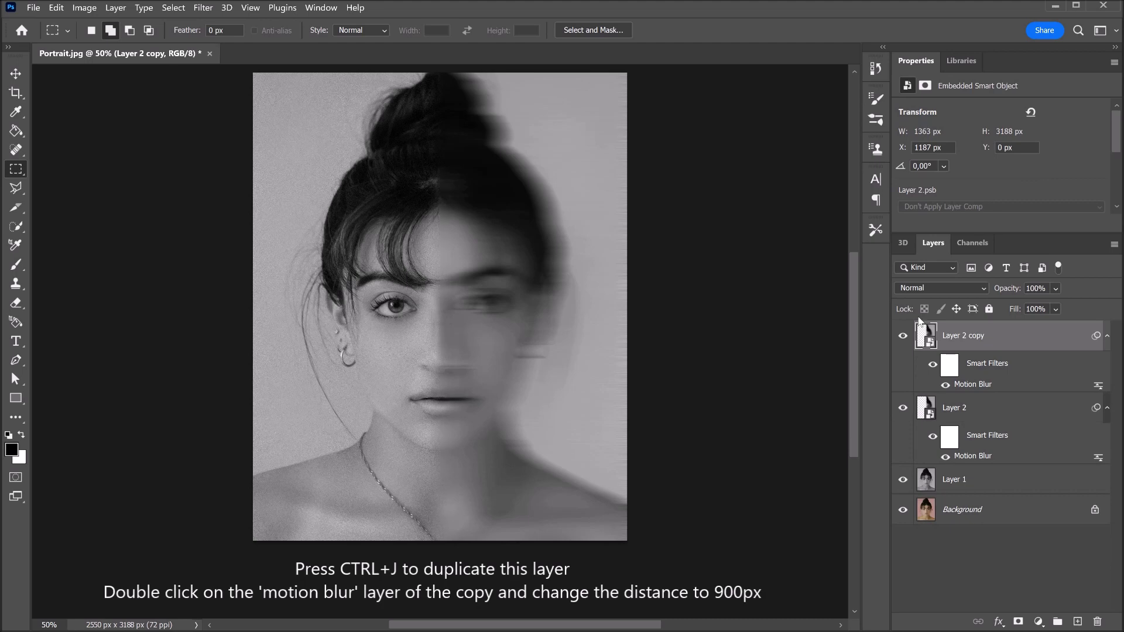
{"action": "double_click", "coordinate": [973, 384]}
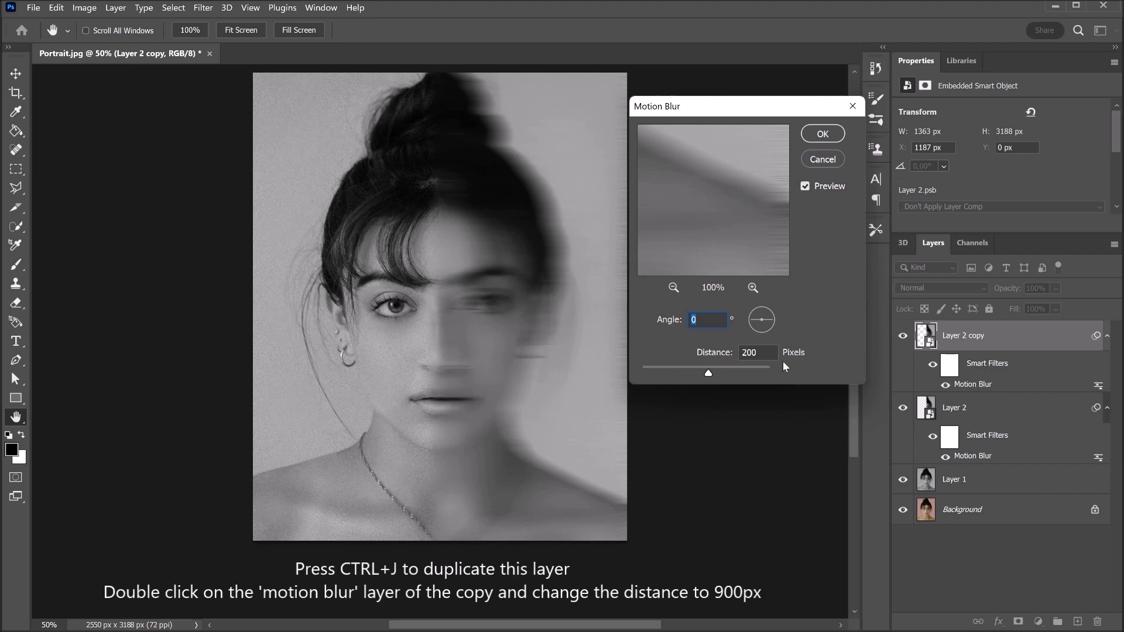
{"action": "key", "text": "Tab"}
{"action": "type", "text": "900"}
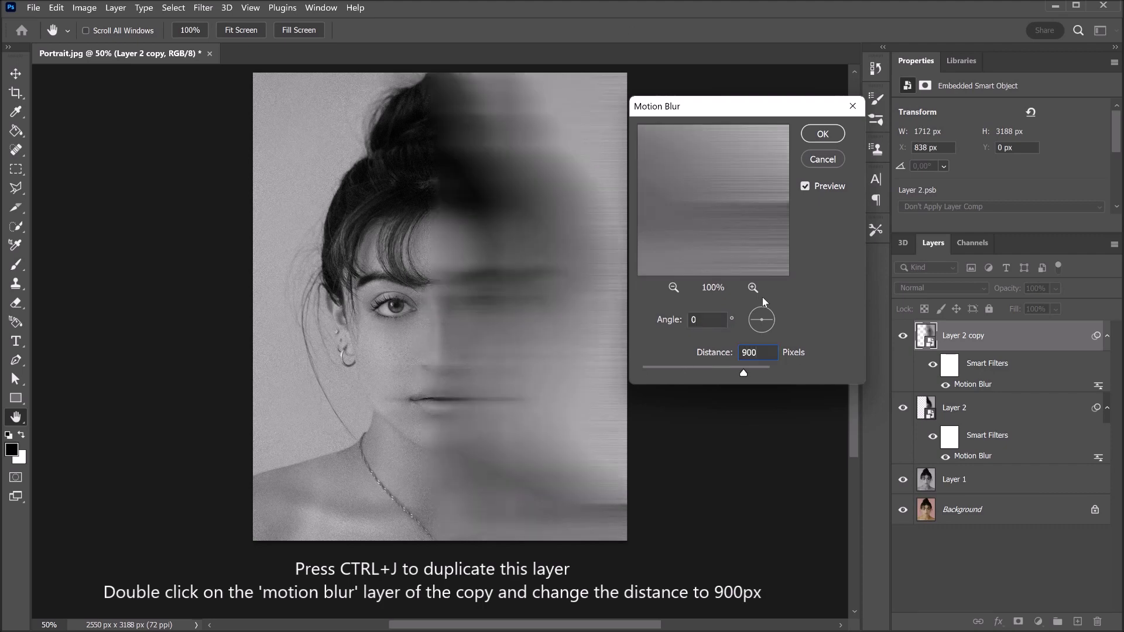
{"action": "left_click", "coordinate": [819, 134]}
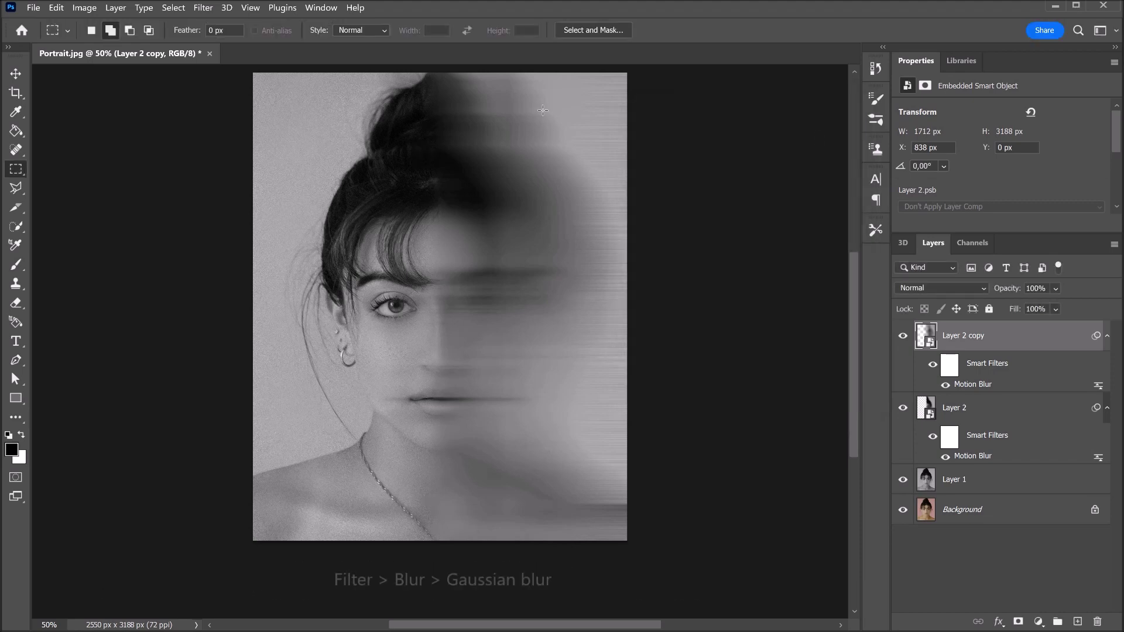
Step: Apply a Gaussian Blur with a 10-pixel radius to the duplicated half-portrait layer
{"action": "left_click", "coordinate": [203, 9]}
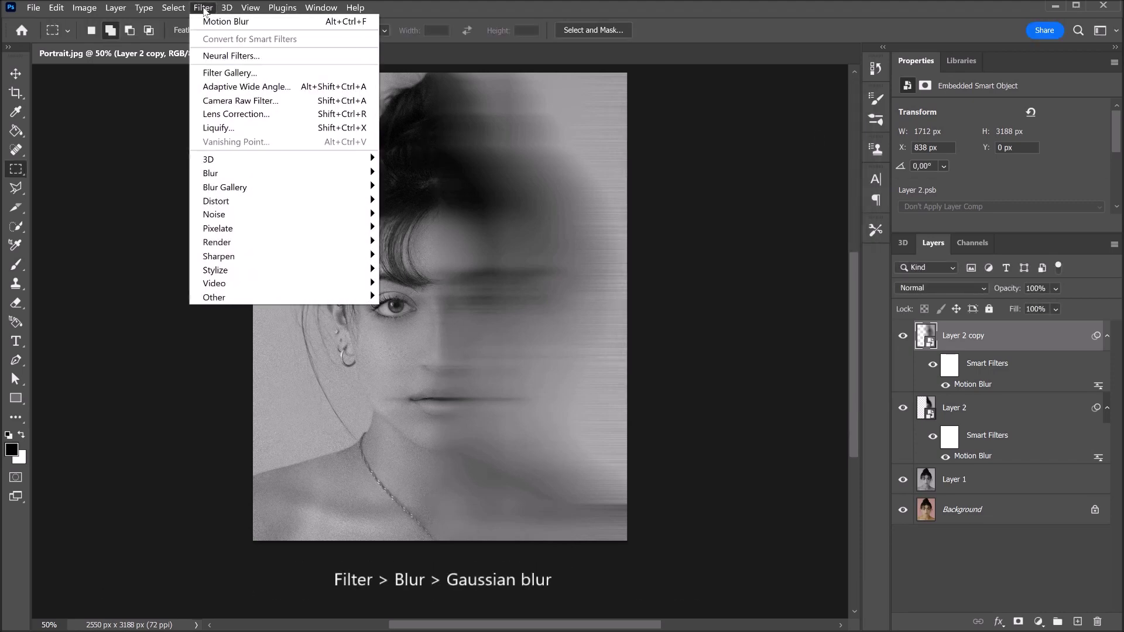
{"action": "mouse_move", "coordinate": [311, 174]}
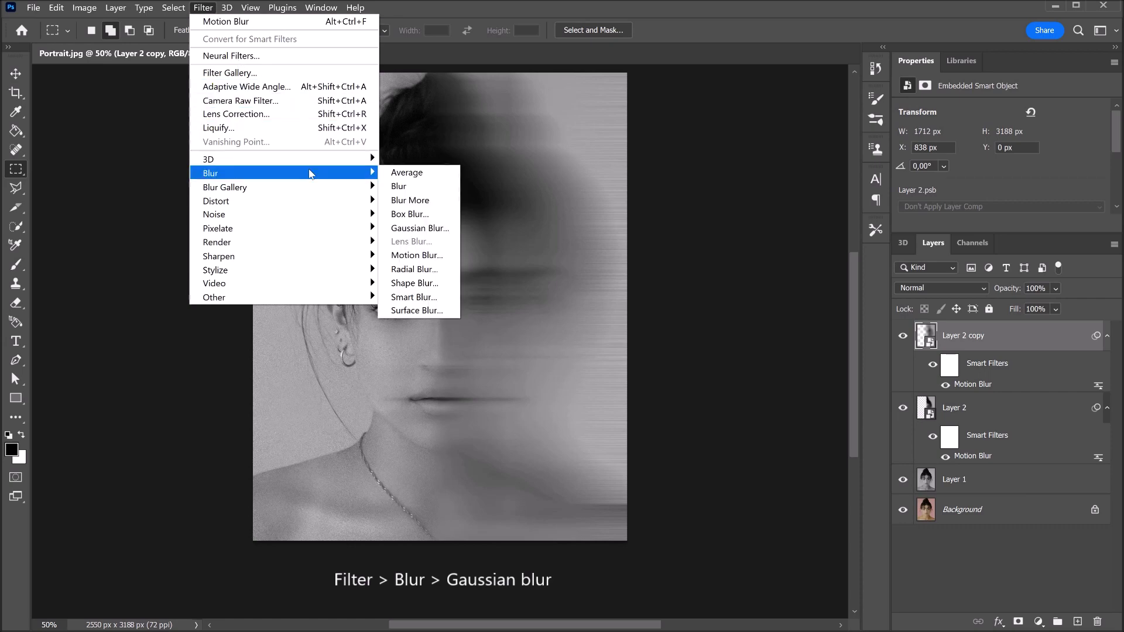
{"action": "left_click", "coordinate": [447, 229]}
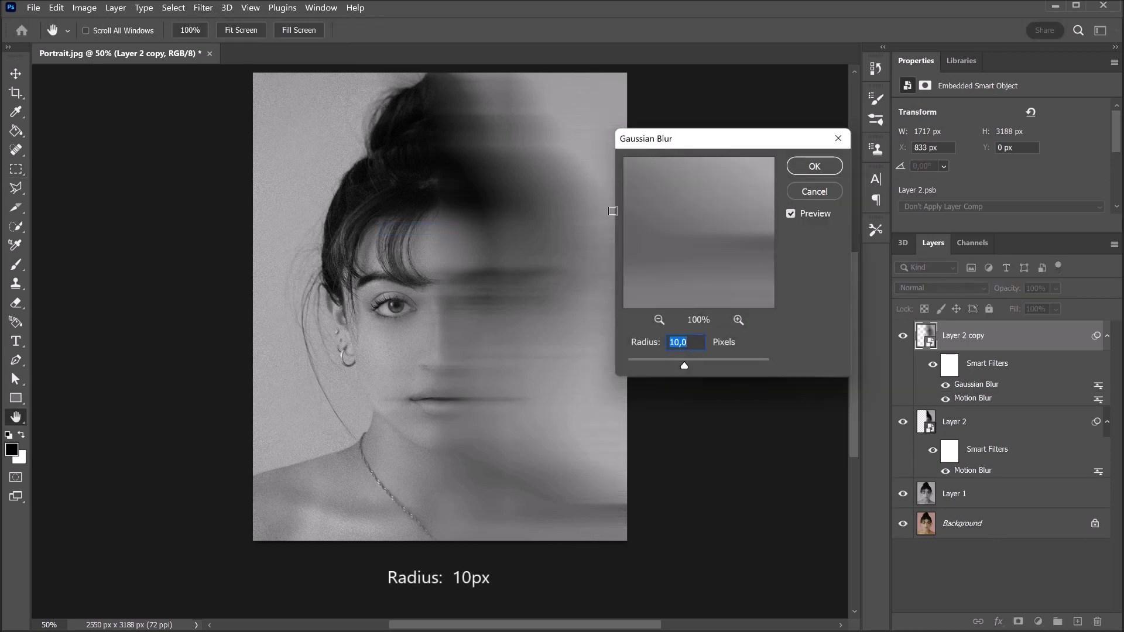
{"action": "left_click", "coordinate": [802, 168]}
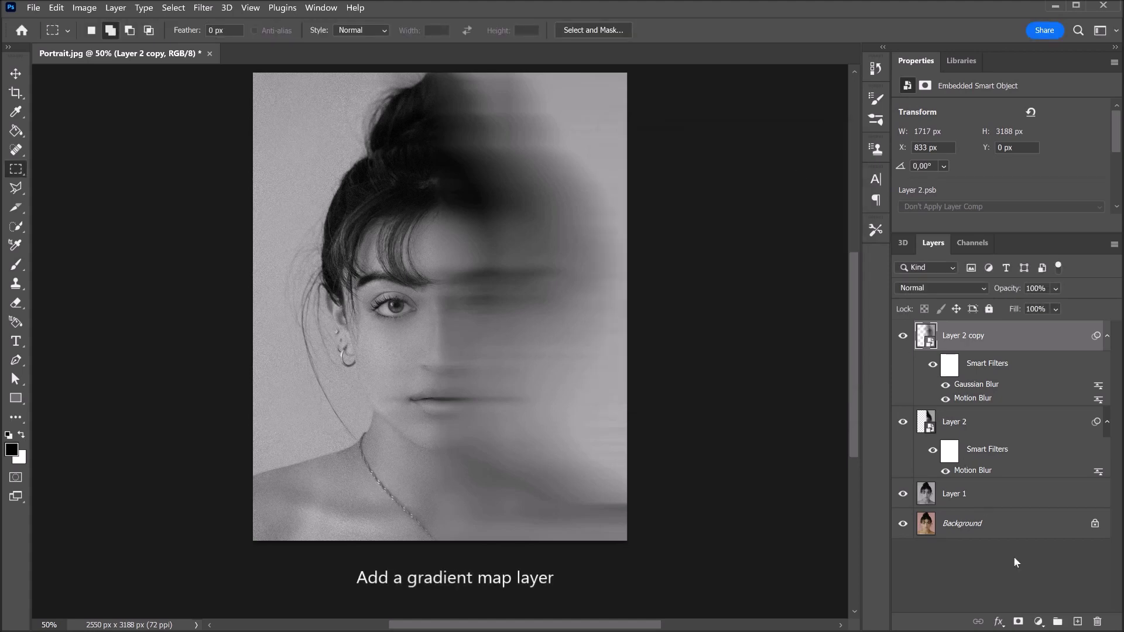
Step: Add a Gradient Map adjustment layer and insert three color stops in its gradient, near the quarter mark, at 49% and at 72%
{"action": "left_click", "coordinate": [1038, 622]}
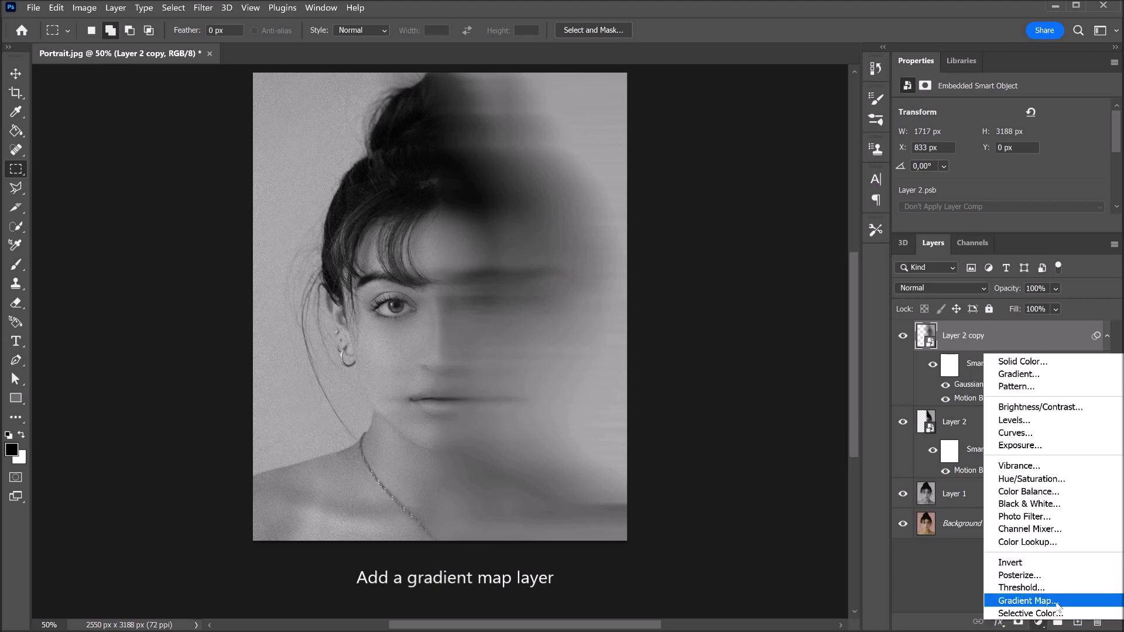
{"action": "left_click", "coordinate": [1057, 601]}
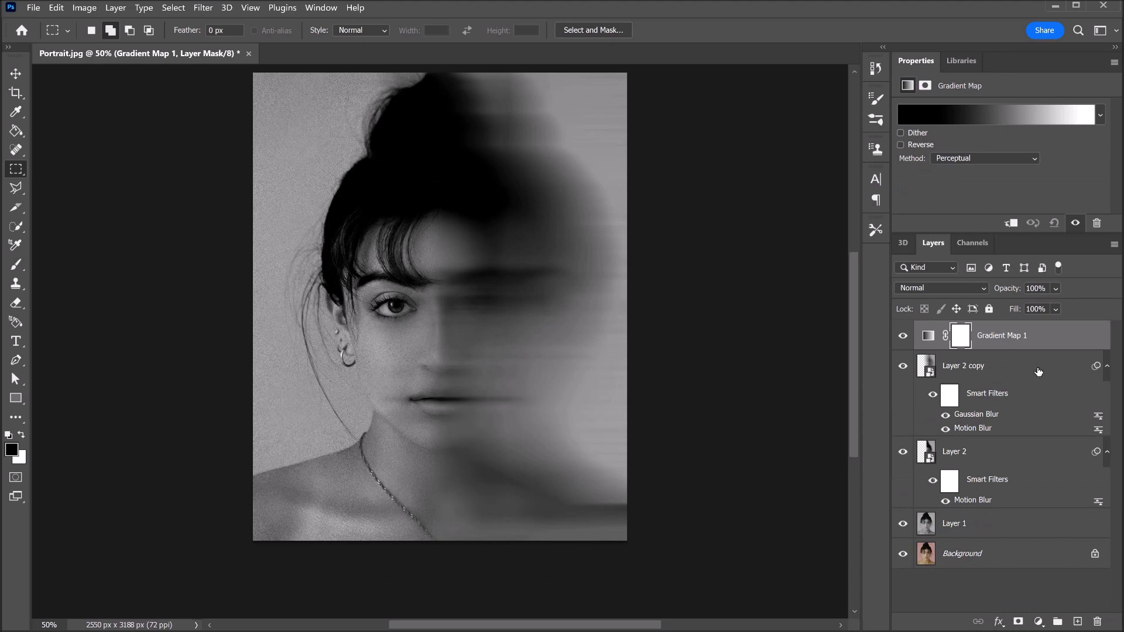
{"action": "left_click", "coordinate": [1023, 116]}
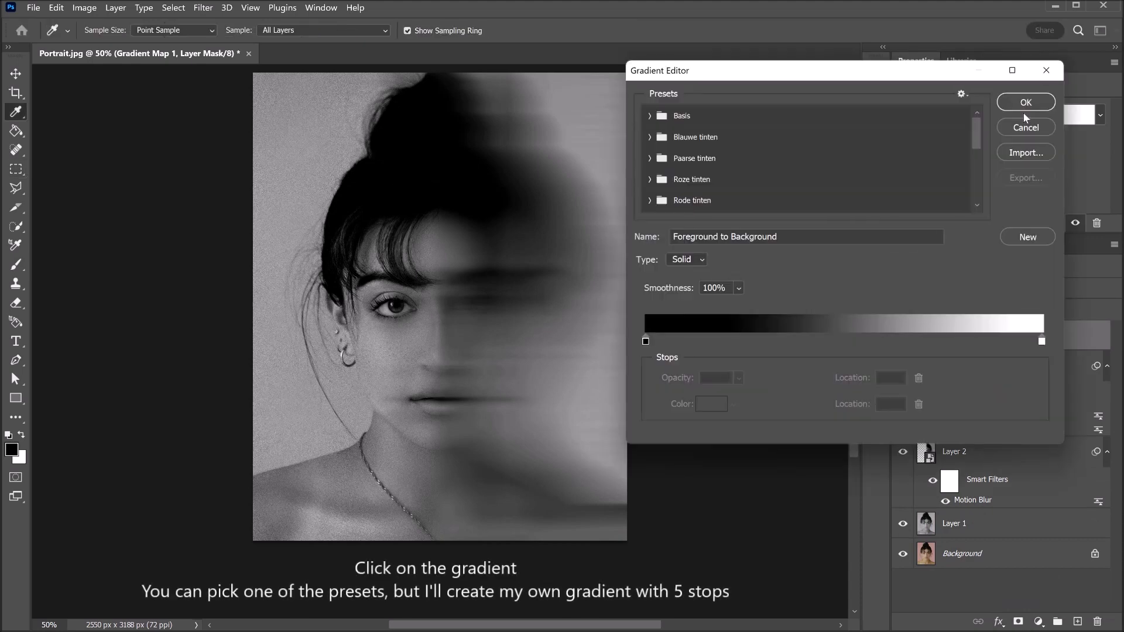
{"action": "left_click", "coordinate": [839, 342]}
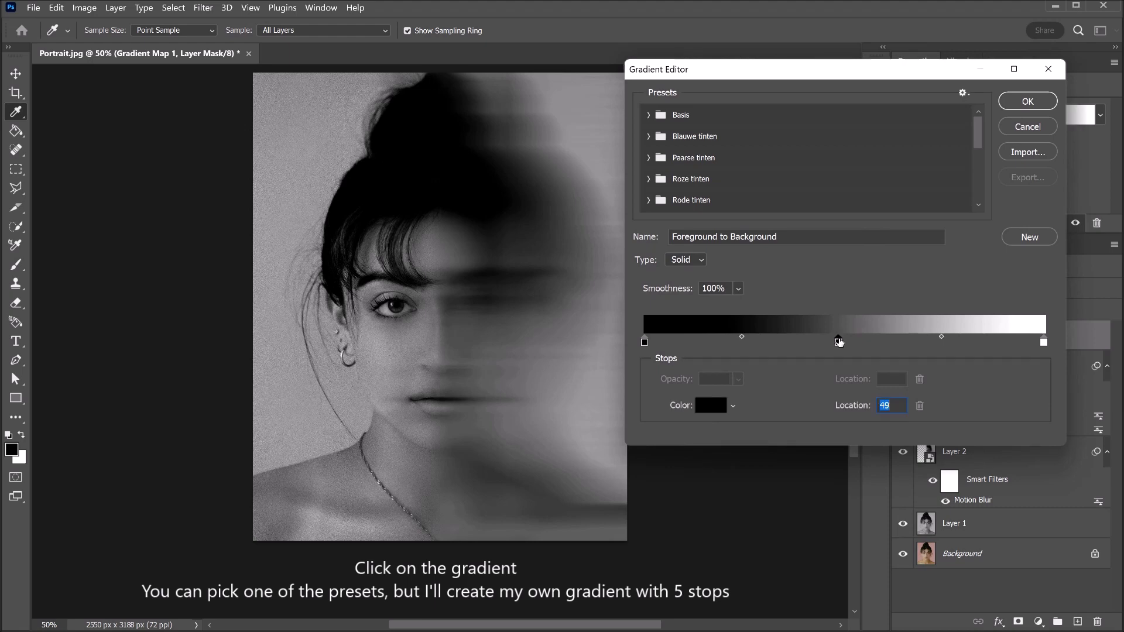
{"action": "left_click", "coordinate": [741, 343]}
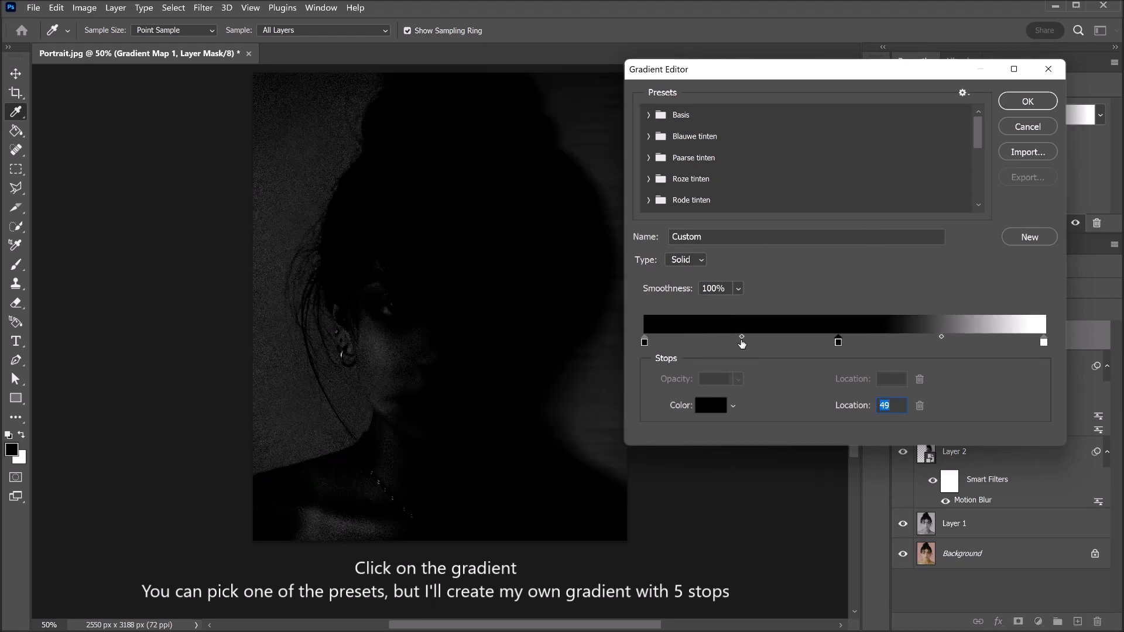
{"action": "left_click", "coordinate": [932, 342]}
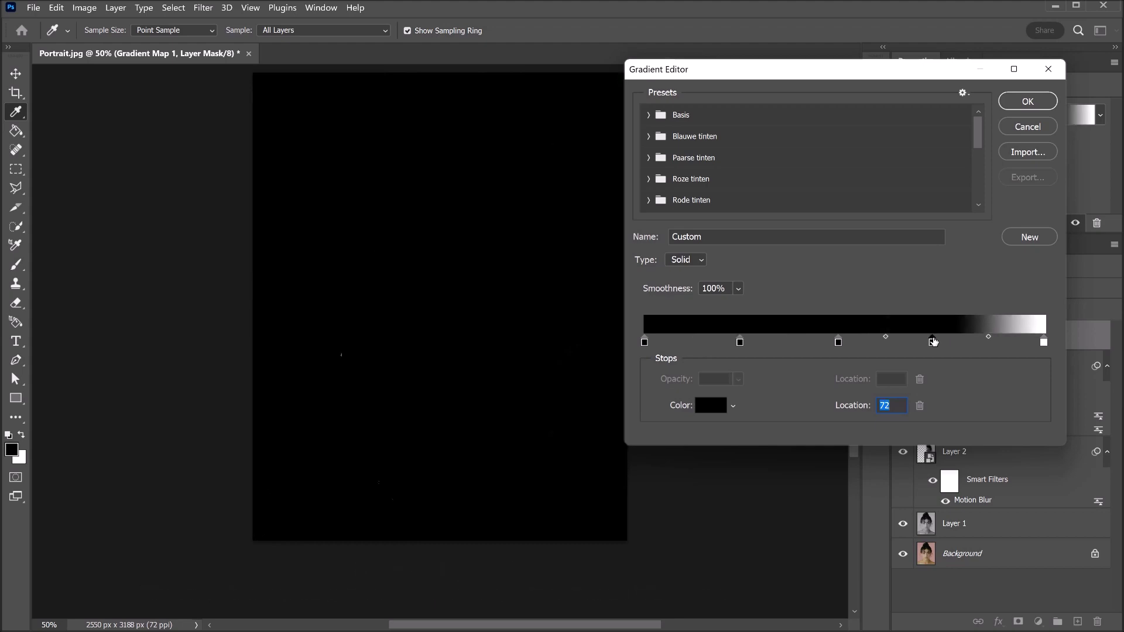
Step: Color the gradient's white end stop black (000000) and the stop near the quarter mark dark red
{"action": "double_click", "coordinate": [1043, 342]}
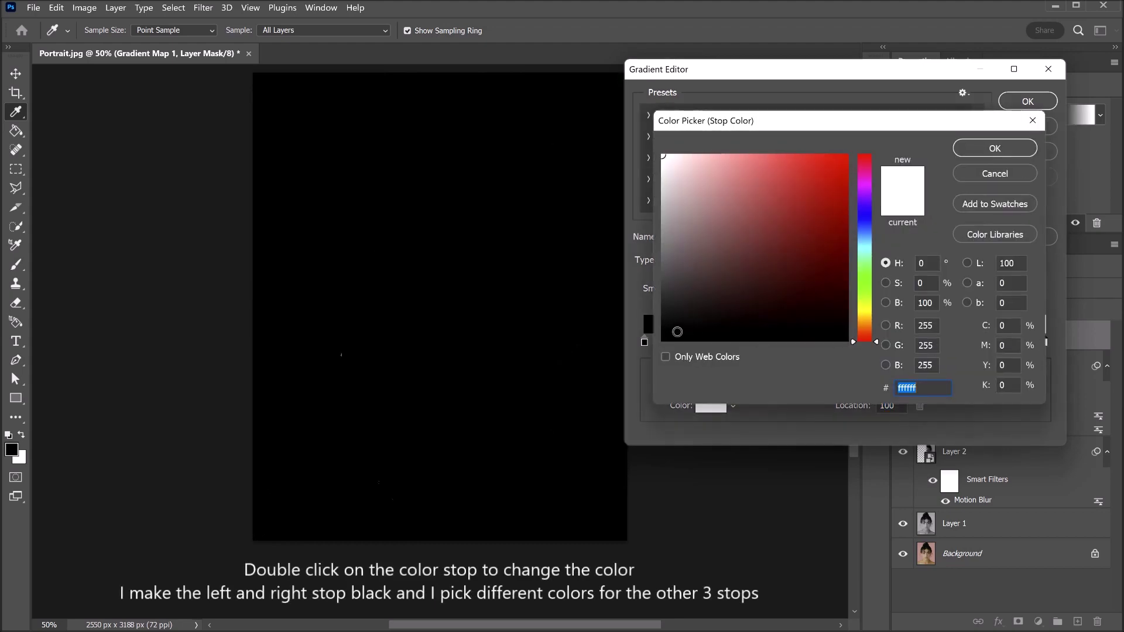
{"action": "type", "text": "000000"}
{"action": "left_click", "coordinate": [973, 151]}
{"action": "double_click", "coordinate": [740, 342]}
{"action": "left_click", "coordinate": [840, 286]}
{"action": "left_click", "coordinate": [978, 153]}
Step: Color the gradient's middle stop at 49% a medium blue
{"action": "double_click", "coordinate": [838, 343]}
{"action": "left_click_drag", "start_coordinate": [875, 341], "coordinate": [872, 239]}
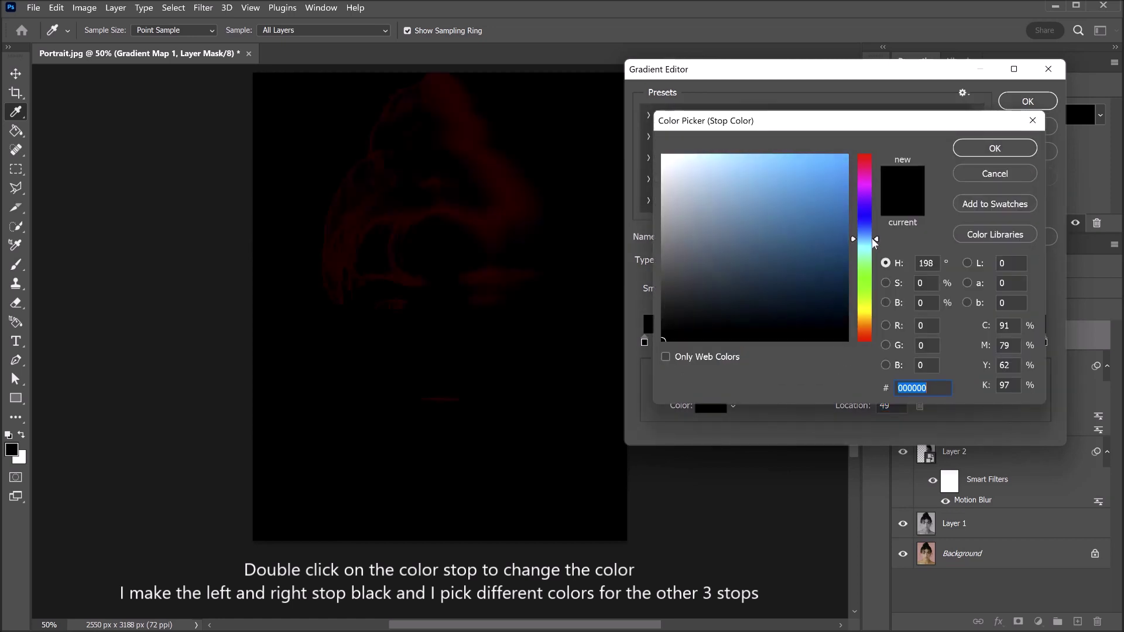
{"action": "left_click", "coordinate": [840, 222]}
{"action": "left_click", "coordinate": [995, 148]}
Step: Color the gradient stop at 72% dark yellow (b09900)
{"action": "double_click", "coordinate": [933, 342]}
{"action": "left_click", "coordinate": [865, 314]}
{"action": "left_click", "coordinate": [842, 190]}
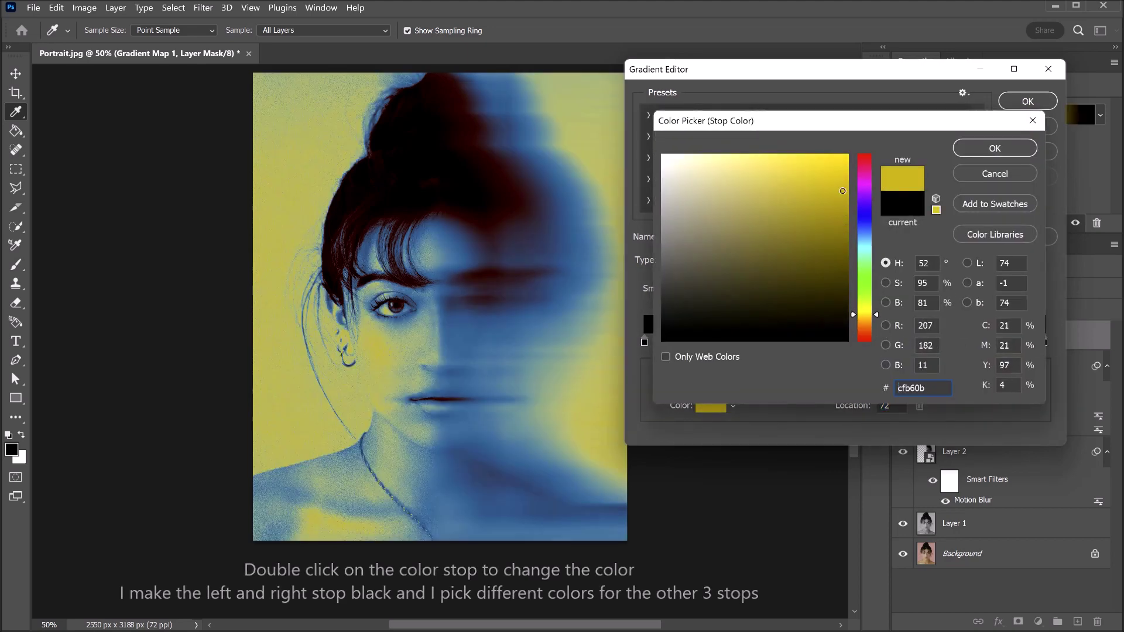
{"action": "left_click_drag", "start_coordinate": [842, 190], "coordinate": [847, 212]}
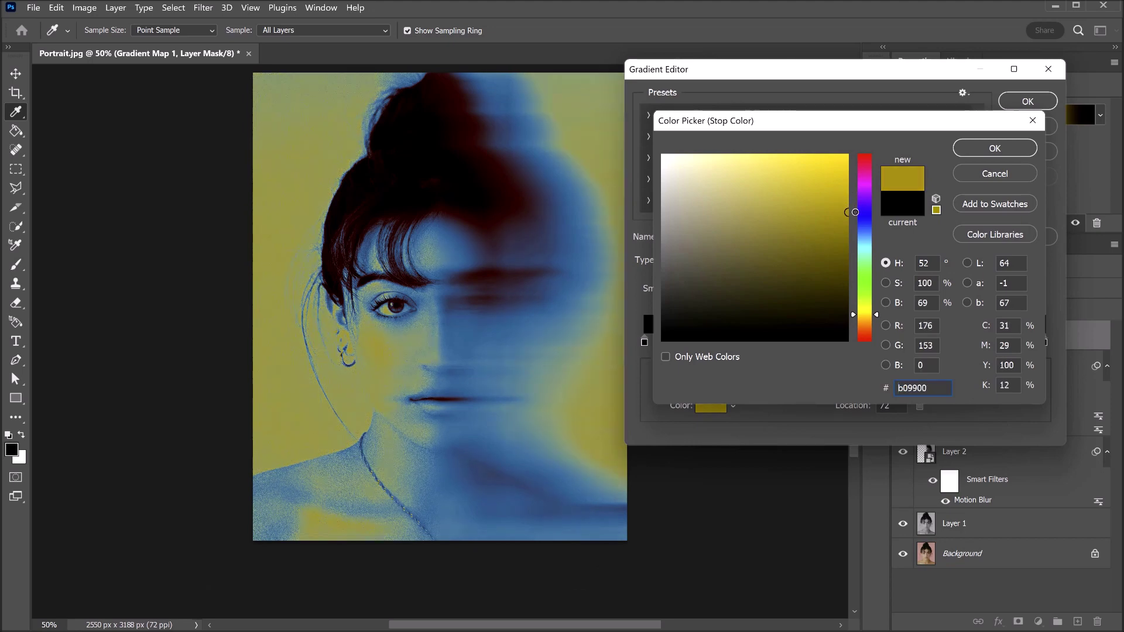
{"action": "left_click", "coordinate": [995, 148]}
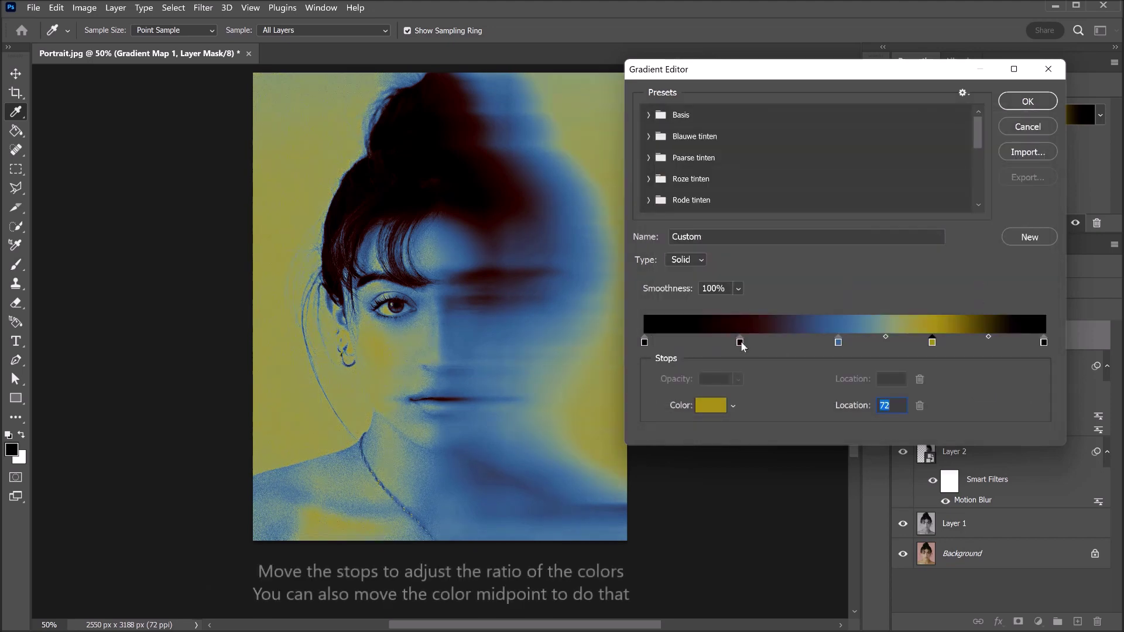
Step: Move the gradient's dark red stop to 27%, the midpoint before it to 64%, the blue stop to 52% and the yellow stop to 69%
{"action": "mouse_move", "coordinate": [740, 343]}
{"action": "left_mouse_down"}
{"action": "mouse_move", "coordinate": [721, 340]}
{"action": "mouse_move", "coordinate": [753, 346]}
{"action": "left_mouse_up"}
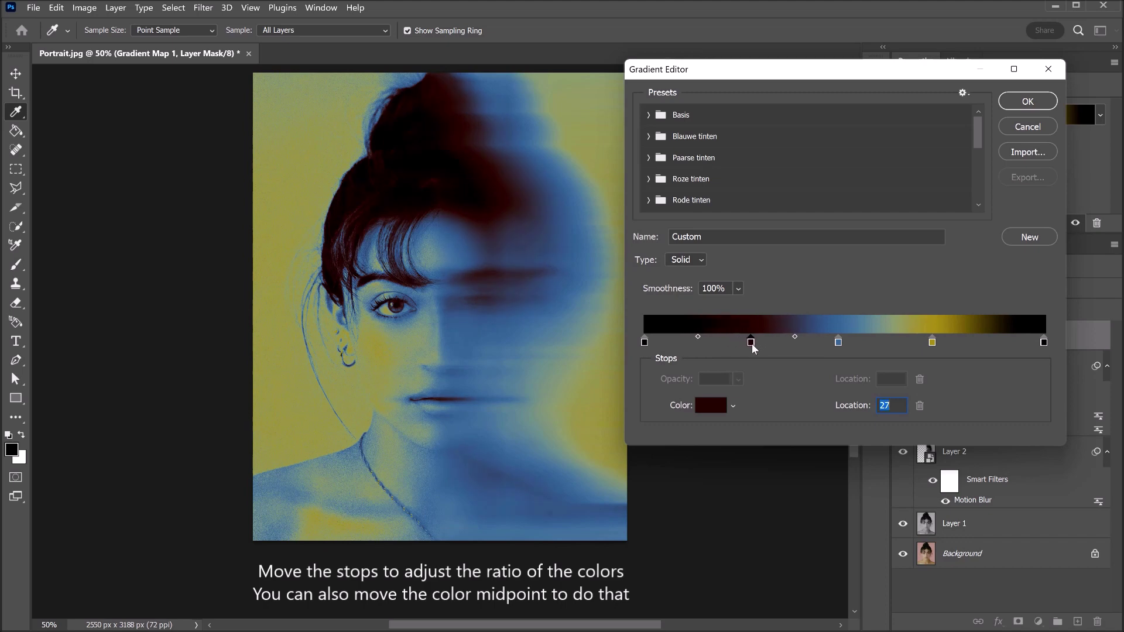
{"action": "left_click", "coordinate": [698, 337]}
{"action": "left_click_drag", "start_coordinate": [707, 338], "coordinate": [711, 338]}
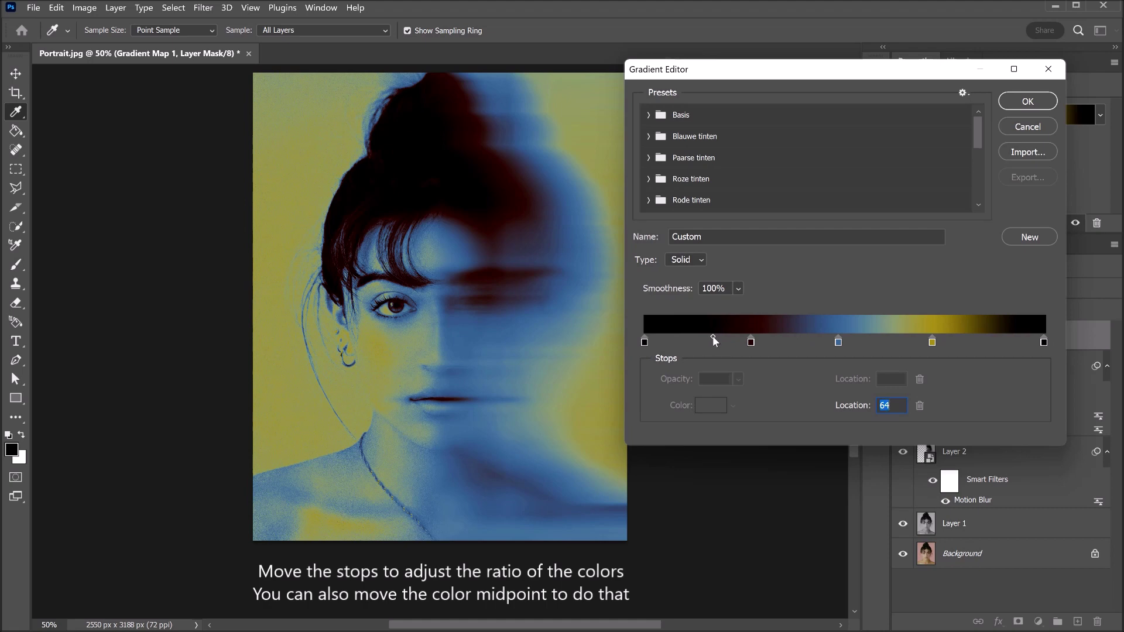
{"action": "mouse_move", "coordinate": [837, 340]}
{"action": "left_mouse_down"}
{"action": "mouse_move", "coordinate": [817, 341]}
{"action": "mouse_move", "coordinate": [851, 342]}
{"action": "left_mouse_up"}
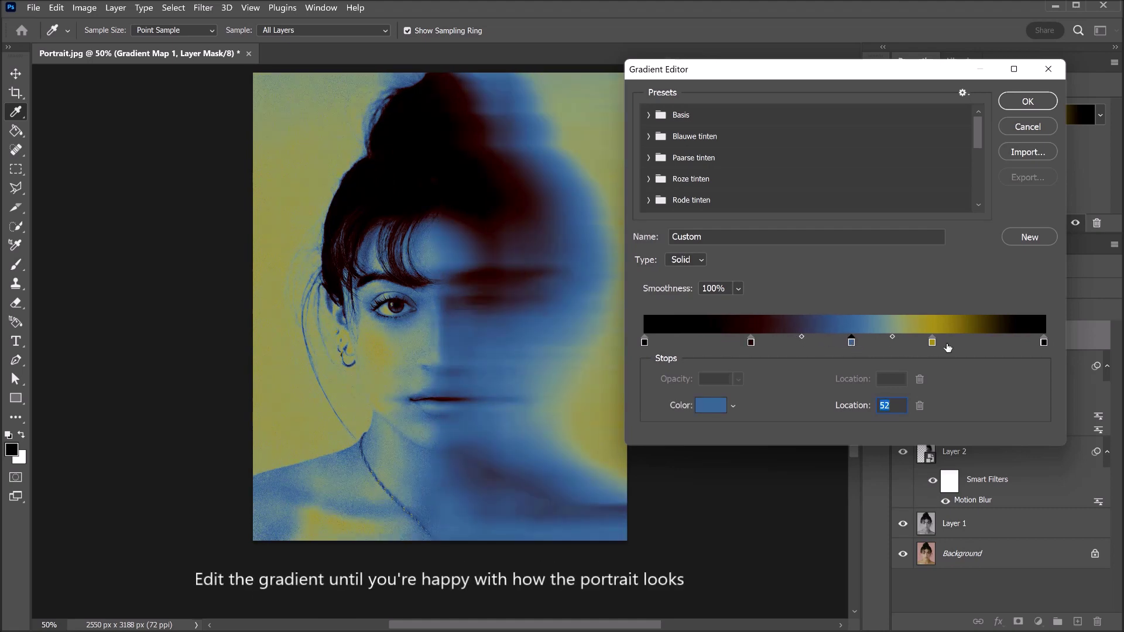
{"action": "left_click_drag", "start_coordinate": [933, 343], "coordinate": [921, 342]}
Step: Save the custom gradient as a new preset named Gradient and apply it to the gradient map
{"action": "double_click", "coordinate": [829, 235]}
{"action": "type", "text": "Gradient"}
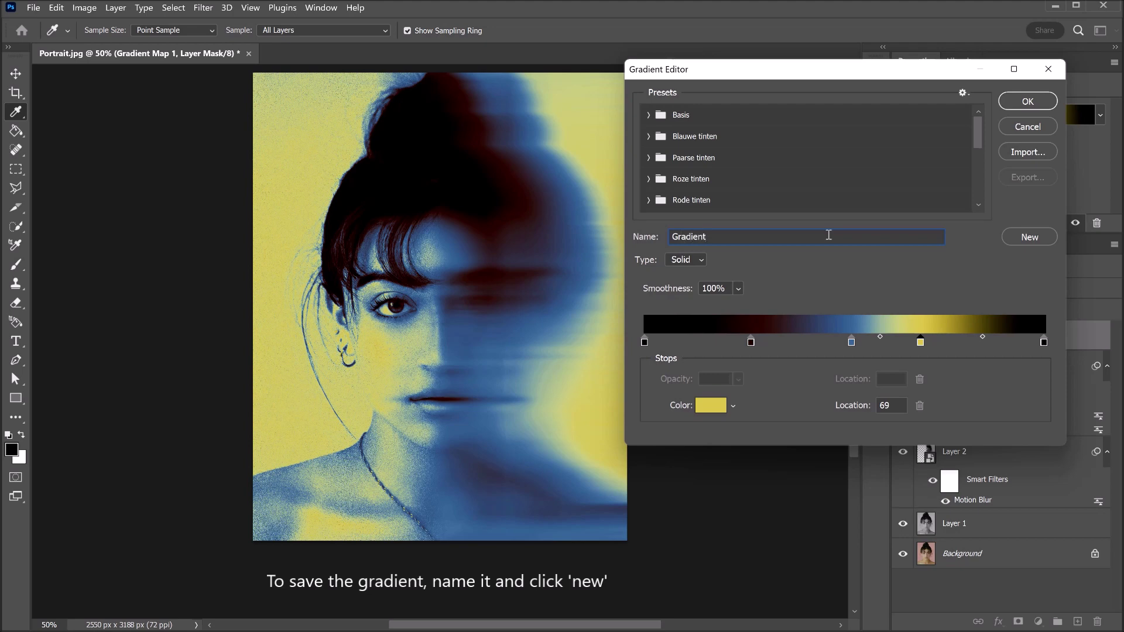
{"action": "left_click", "coordinate": [1023, 239]}
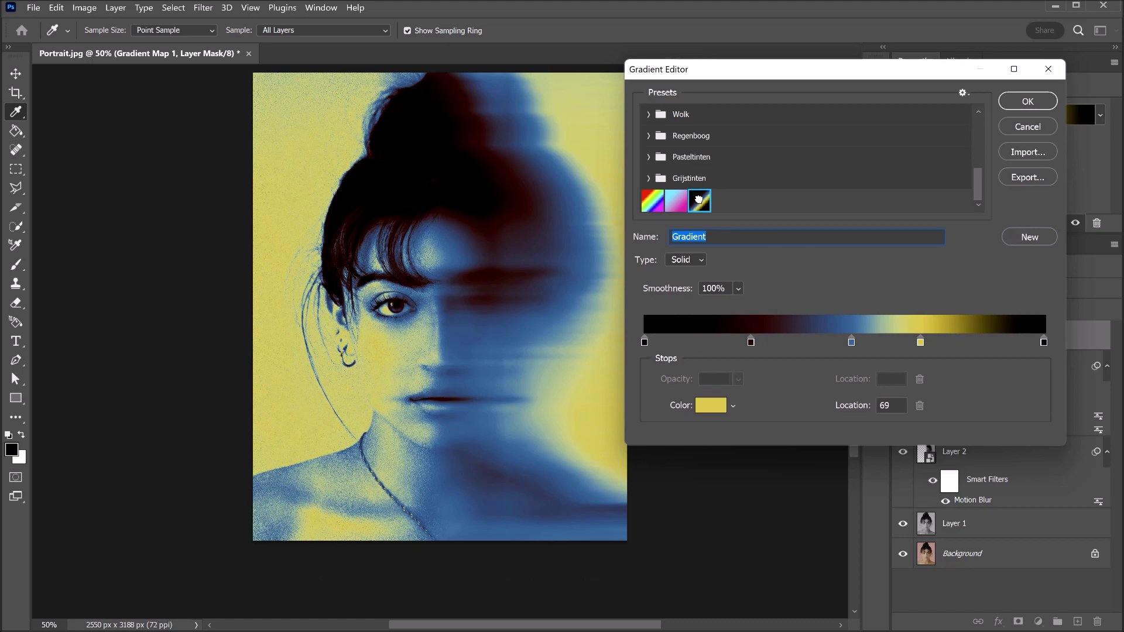
{"action": "left_click", "coordinate": [1031, 101]}
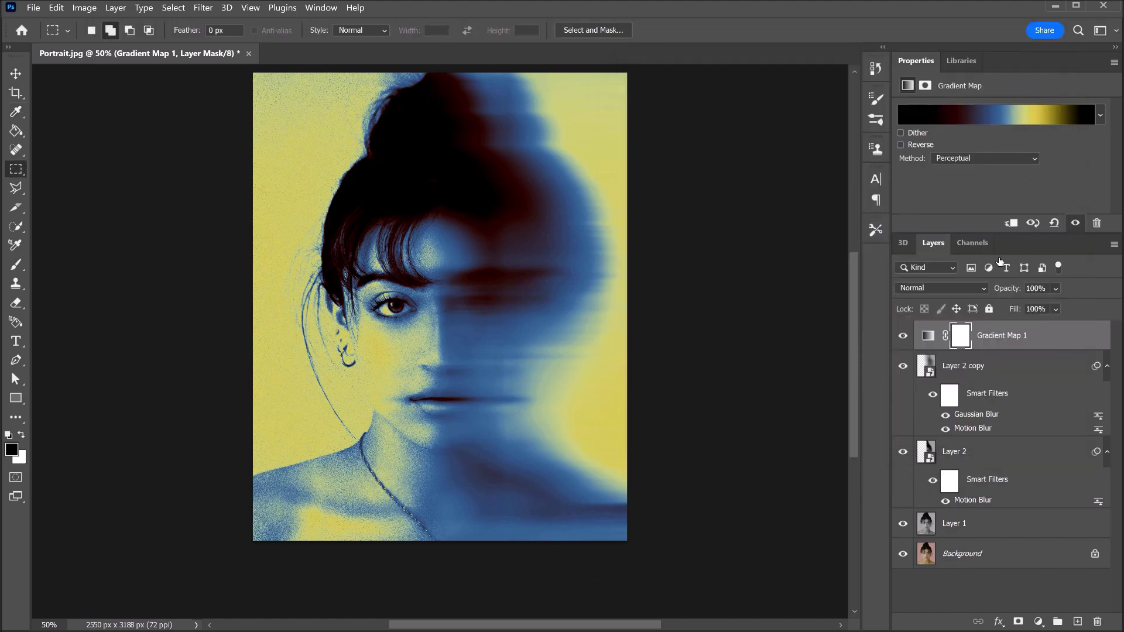
Step: Set the distance of the Motion Blur smart filter on Layer 2 copy to 1000
{"action": "double_click", "coordinate": [975, 429]}
{"action": "key", "text": "Return"}
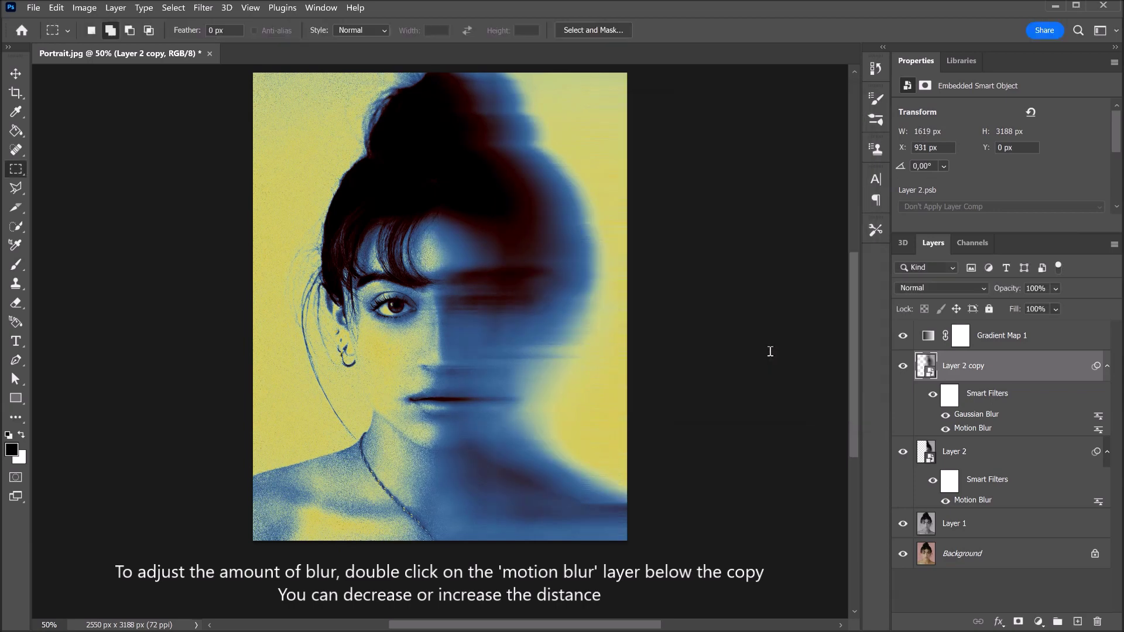
{"action": "double_click", "coordinate": [962, 428]}
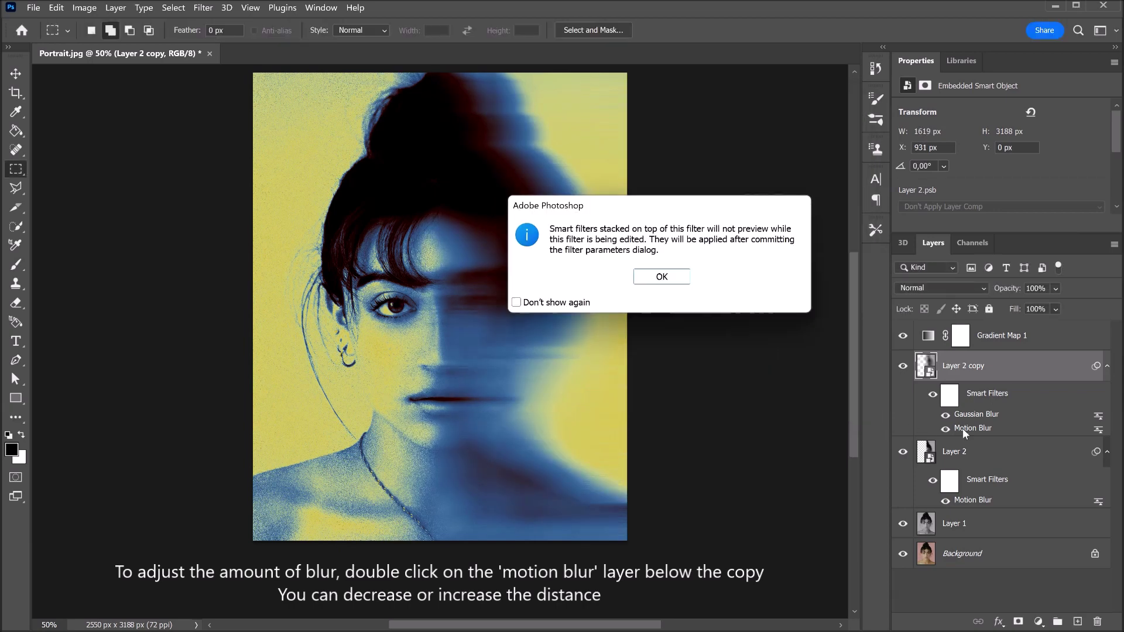
{"action": "key", "text": "Return"}
{"action": "key", "text": "Tab"}
{"action": "type", "text": "1000"}
{"action": "key", "text": "Return"}
Step: Reopen the Gradient Map 1 gradient for editing and move its dark red stop to 23%
{"action": "left_click", "coordinate": [1028, 336]}
{"action": "left_click", "coordinate": [993, 122]}
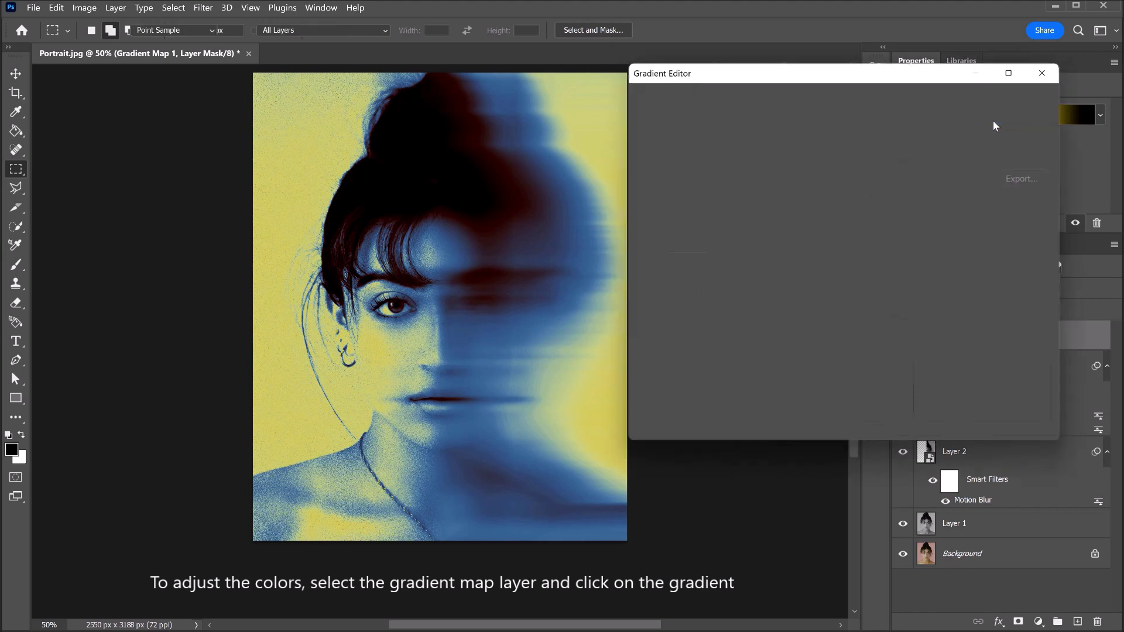
{"action": "left_click_drag", "start_coordinate": [750, 342], "coordinate": [739, 341]}
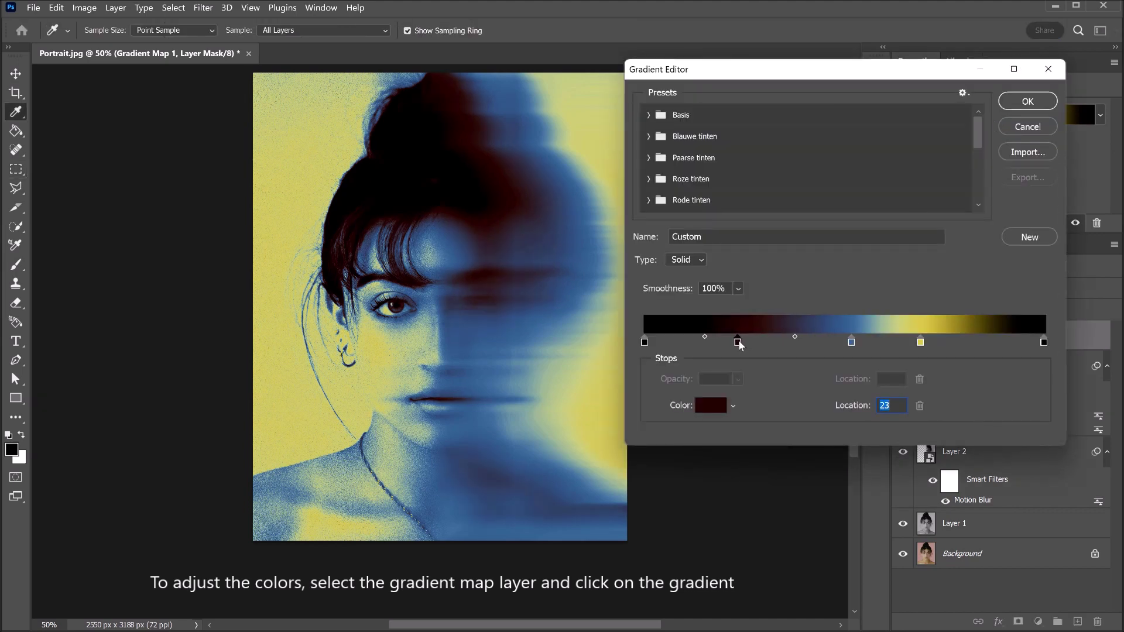
{"action": "left_click", "coordinate": [1024, 99]}
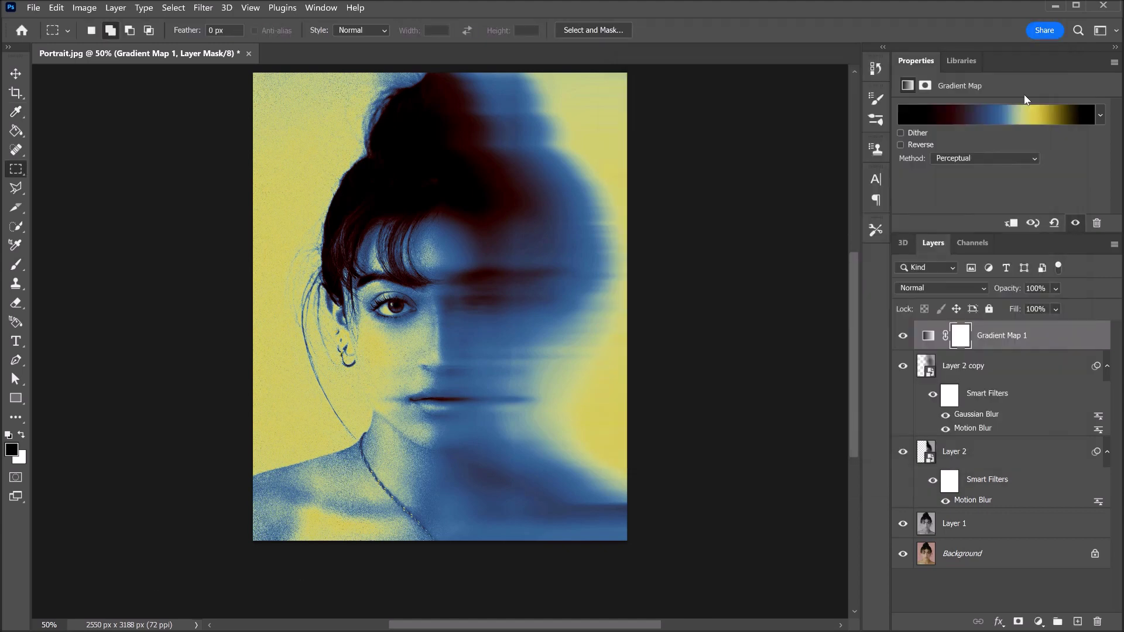
Step: Compare the original portrait with the finished effect by temporarily hiding every layer except Background
{"action": "left_click", "coordinate": [903, 554], "text": "alt"}
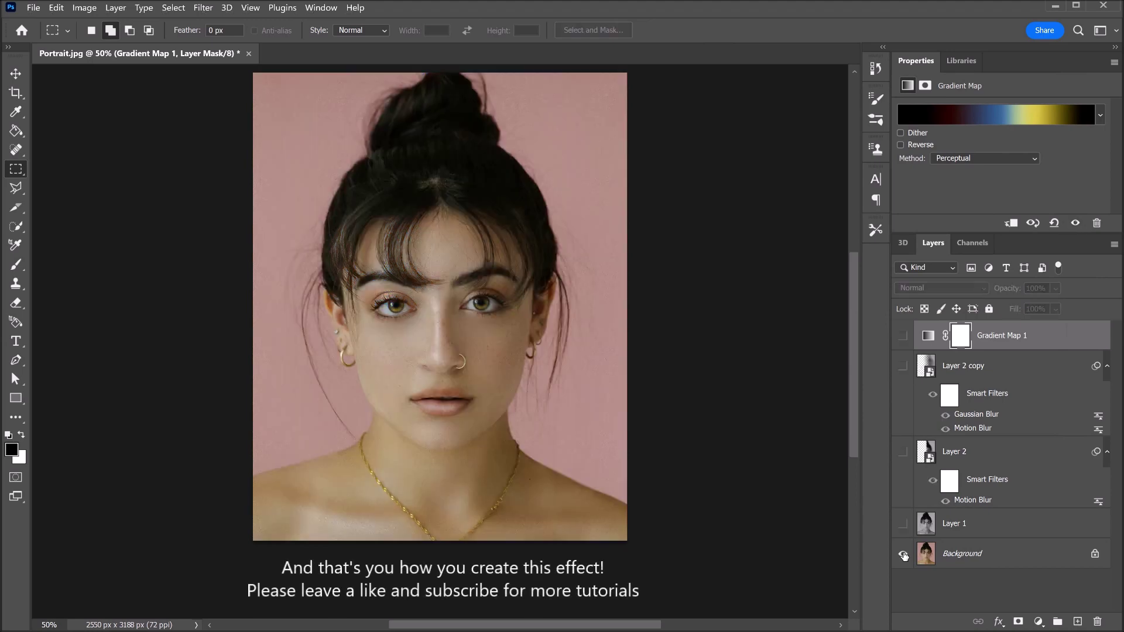
{"action": "left_click", "coordinate": [903, 555], "text": "alt"}
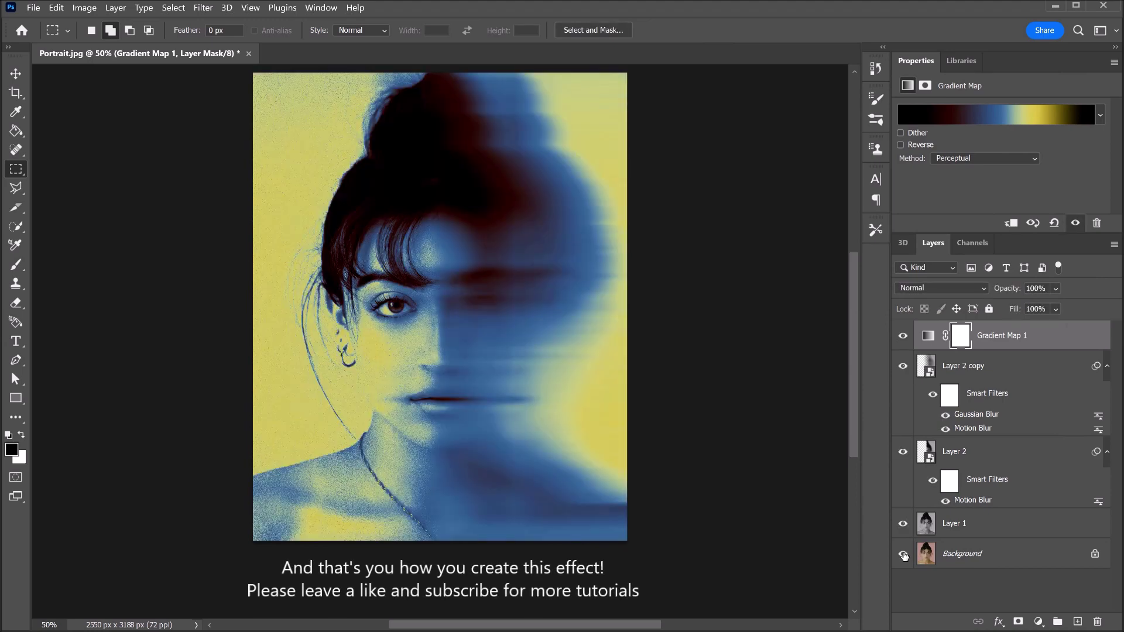